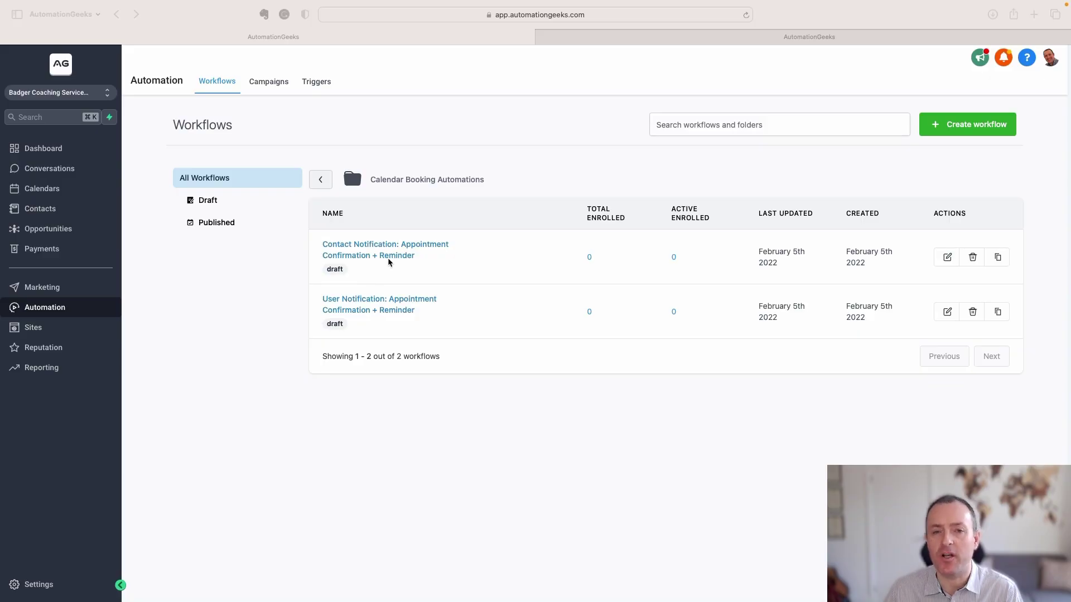
# Step: Open the 'User Notification: Appointment Confirmation + Reminder' workflow from the workflows list
pyautogui.click(283, 310)
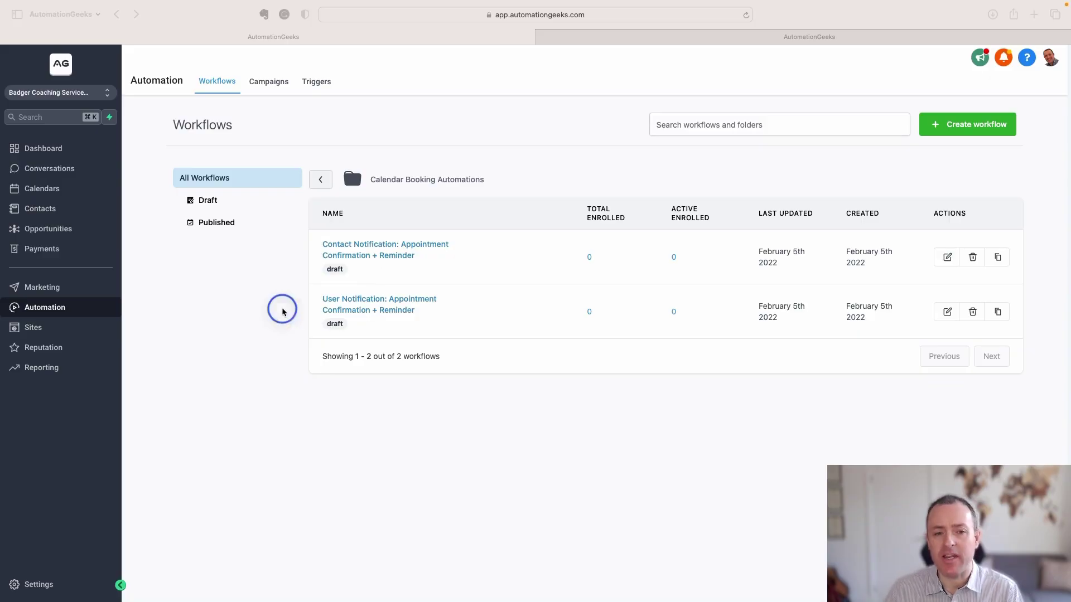
# Step: Open the Notify User Of Booking email action and scroll through its 'New Booking: {{contact.name}}' message
pyautogui.click(375, 305)
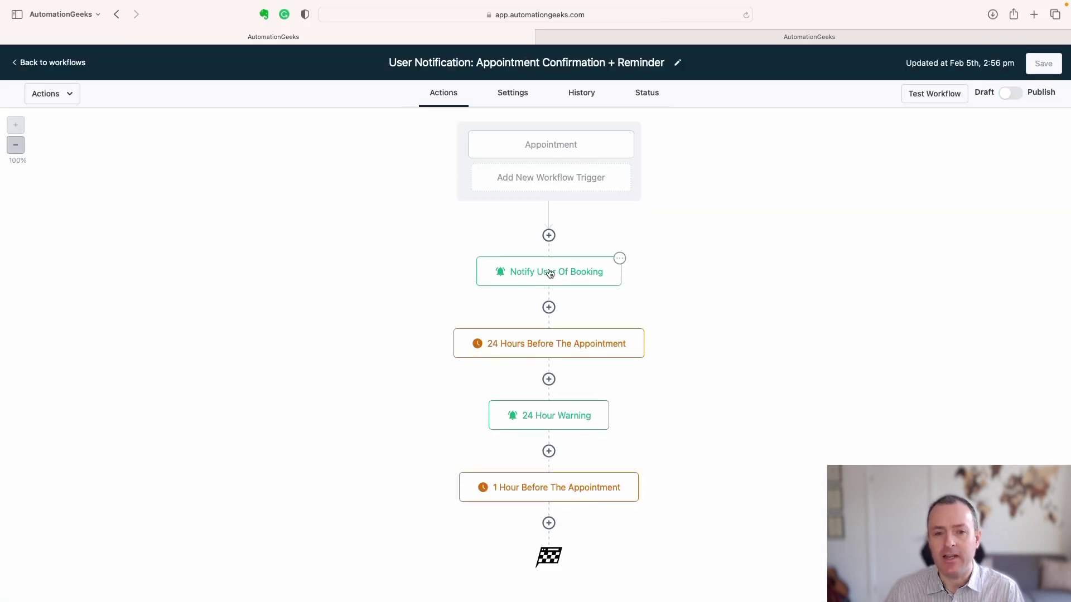
pyautogui.click(549, 272)
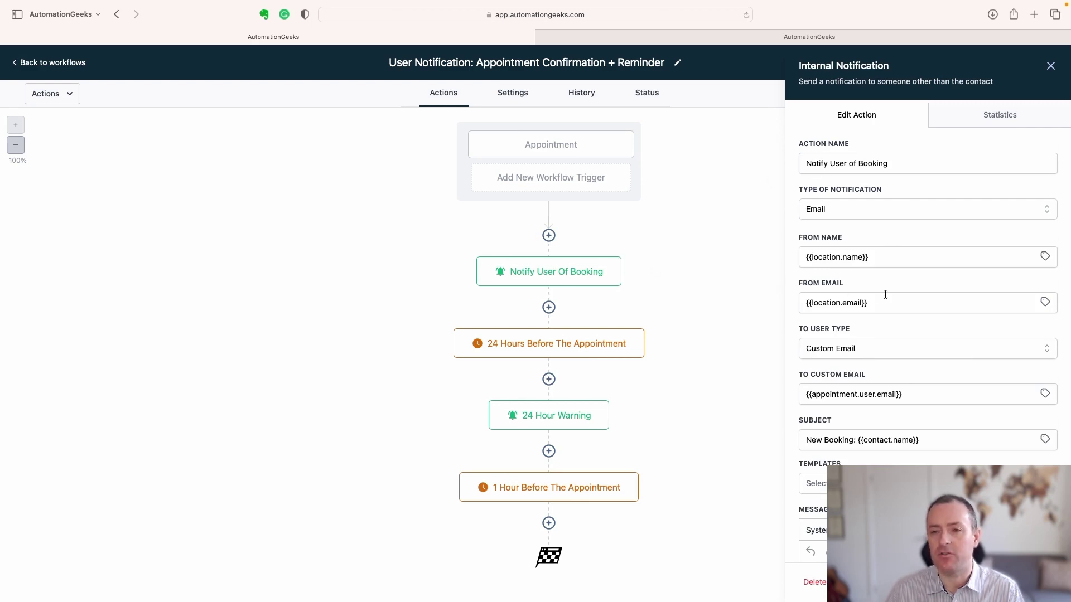
pyautogui.scroll(-10, 885, 303)
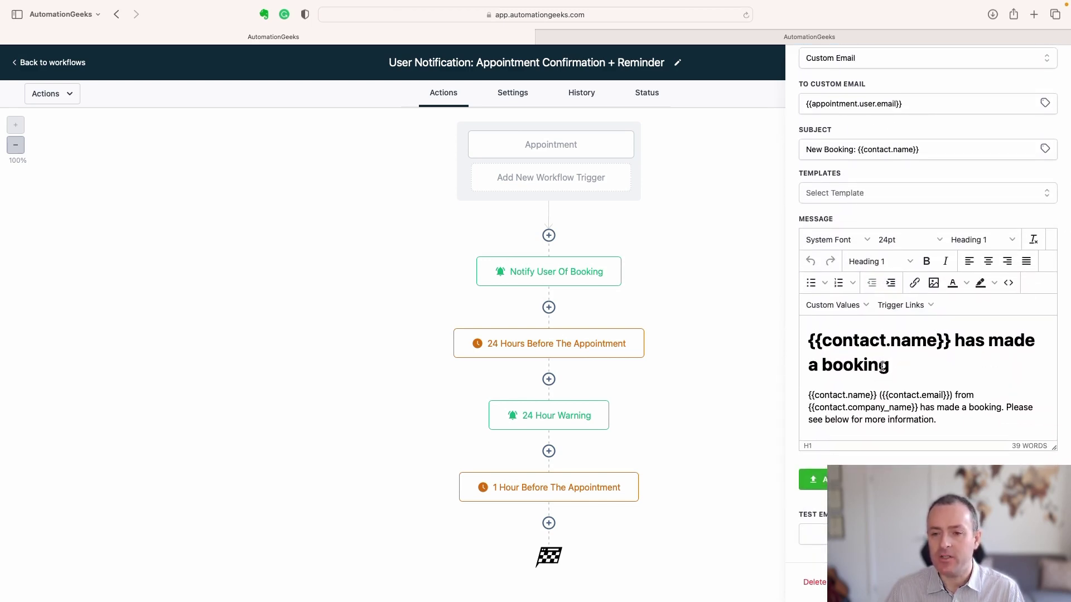
pyautogui.scroll(-2, 879, 365)
pyautogui.scroll(2, 881, 367)
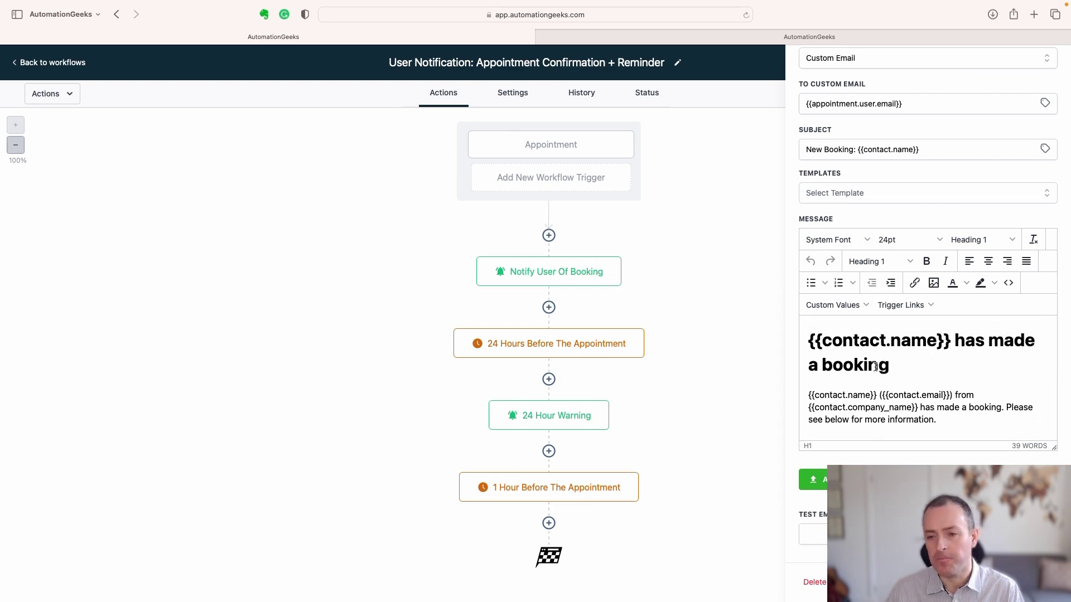
pyautogui.scroll(-6, 875, 367)
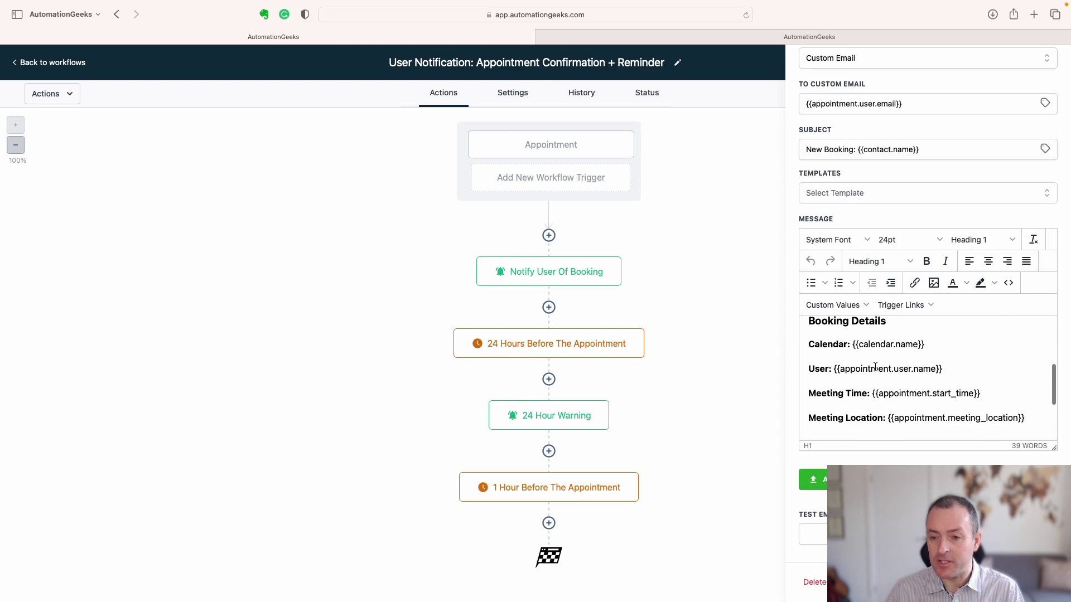
pyautogui.scroll(-3, 875, 367)
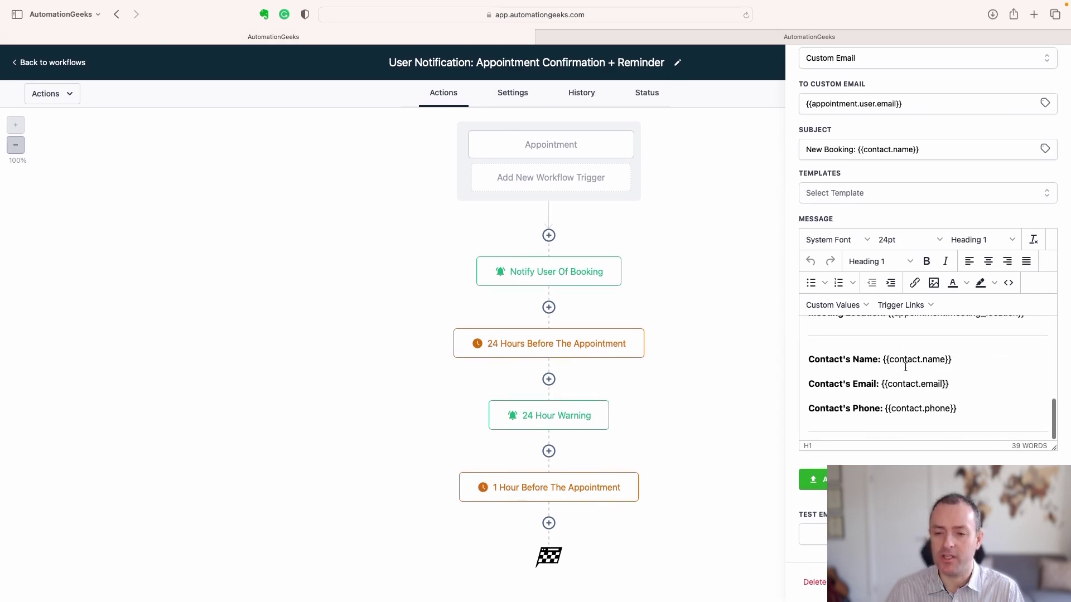
pyautogui.scroll(3, 903, 366)
pyautogui.scroll(5, 903, 367)
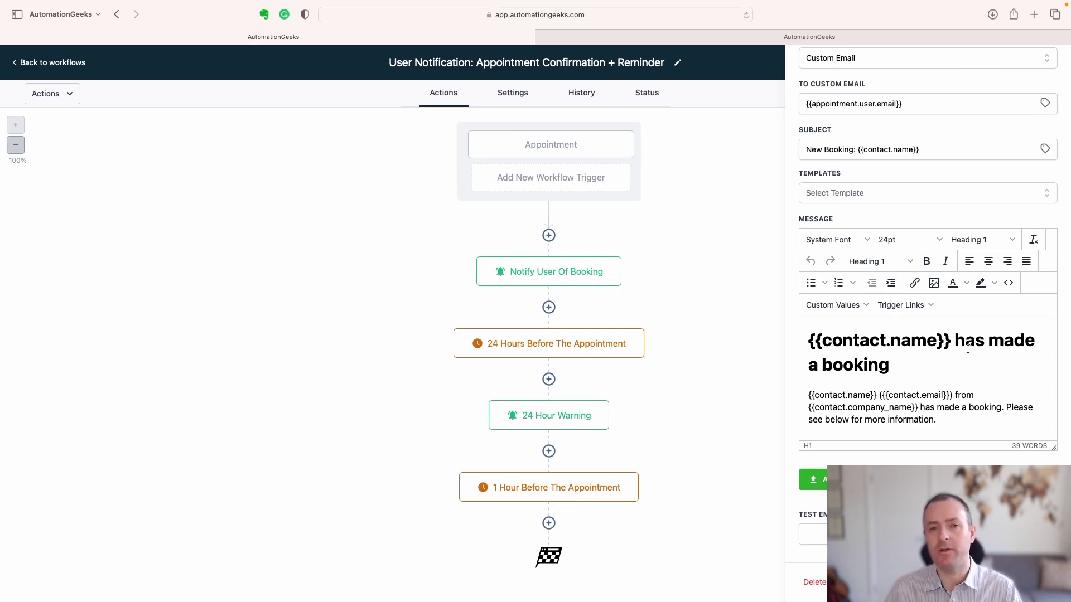
# Step: On the contact record tab, select the location ID and then the contact ID in the page URL
pyautogui.click(687, 38)
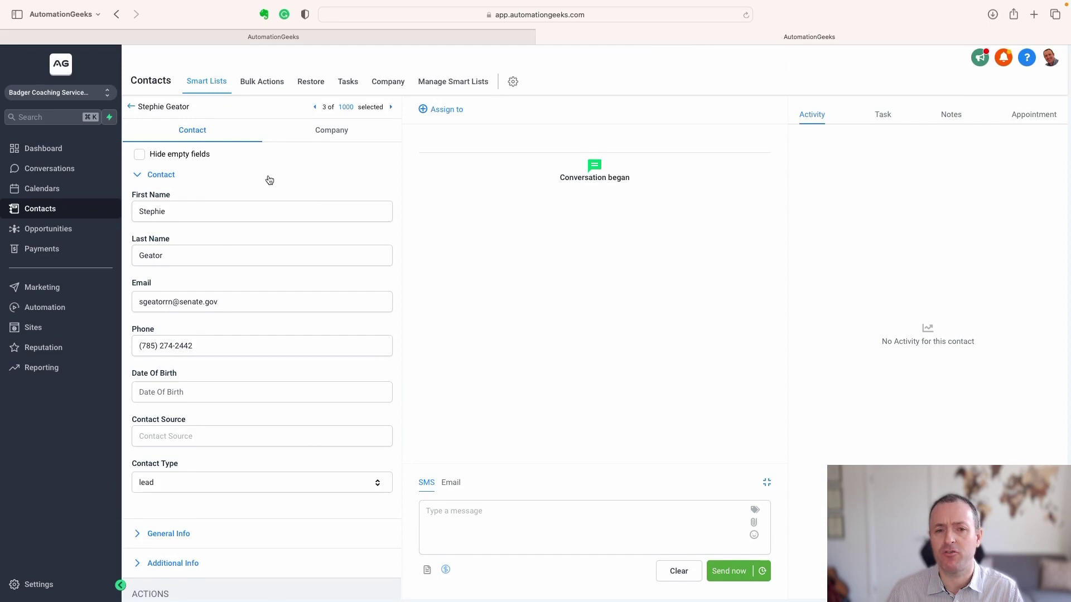
pyautogui.click(503, 17)
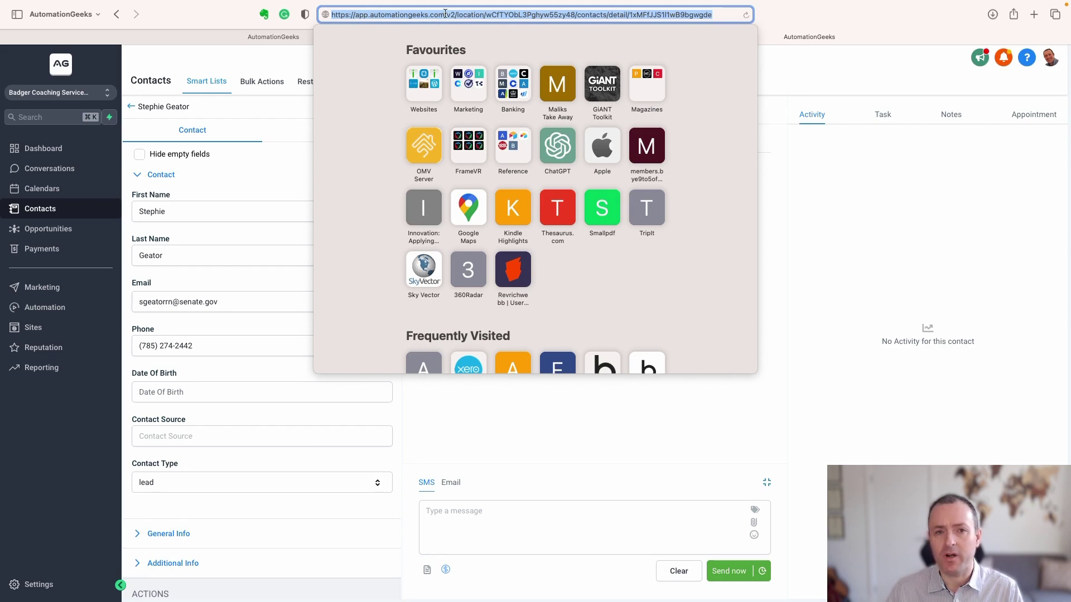
pyautogui.click(486, 16)
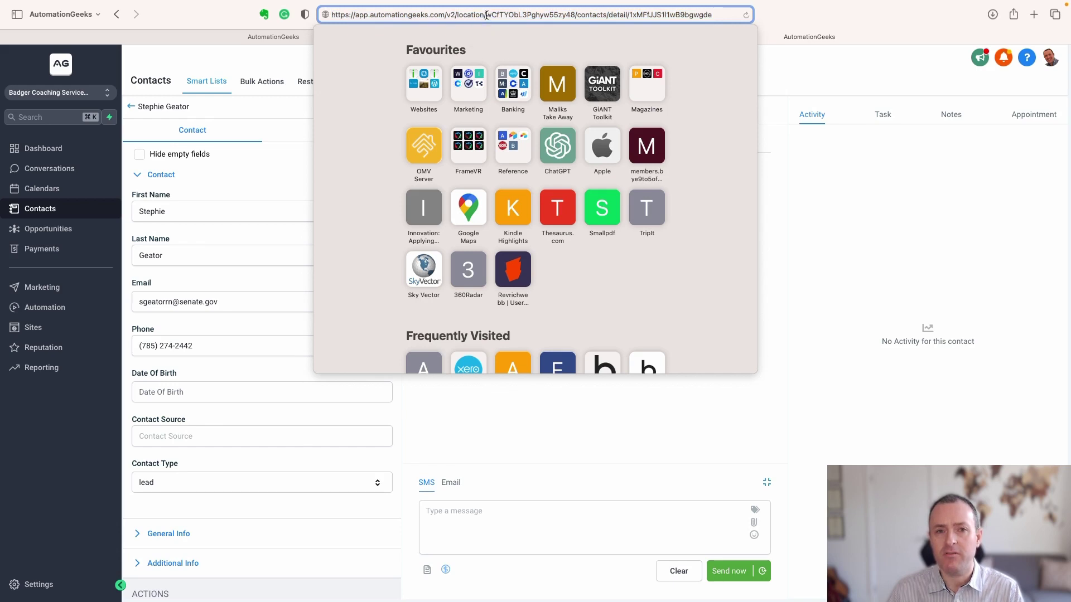
pyautogui.moveTo(486, 16); pyautogui.dragTo(575, 15)
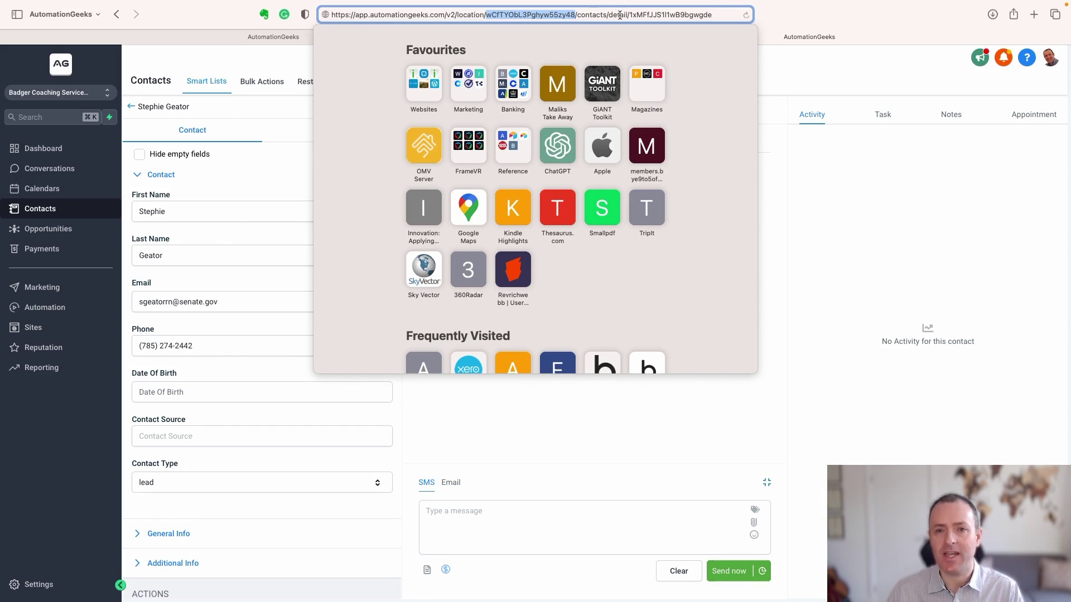
pyautogui.moveTo(629, 16); pyautogui.dragTo(712, 42)
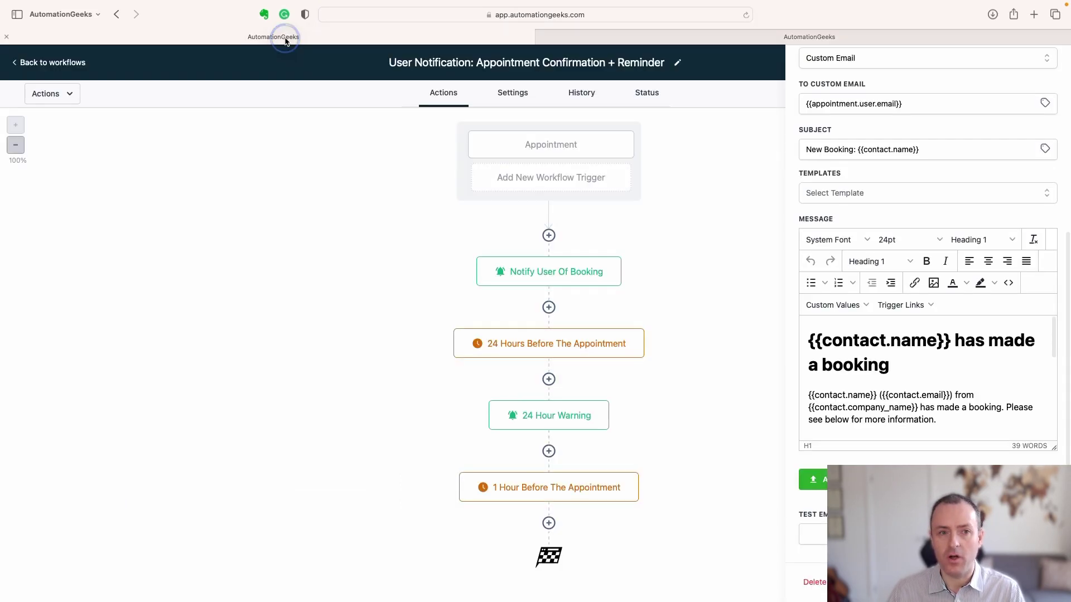
# Step: Back in the email editor, select the {{contact.name}} placeholder in the message body
pyautogui.click(290, 37)
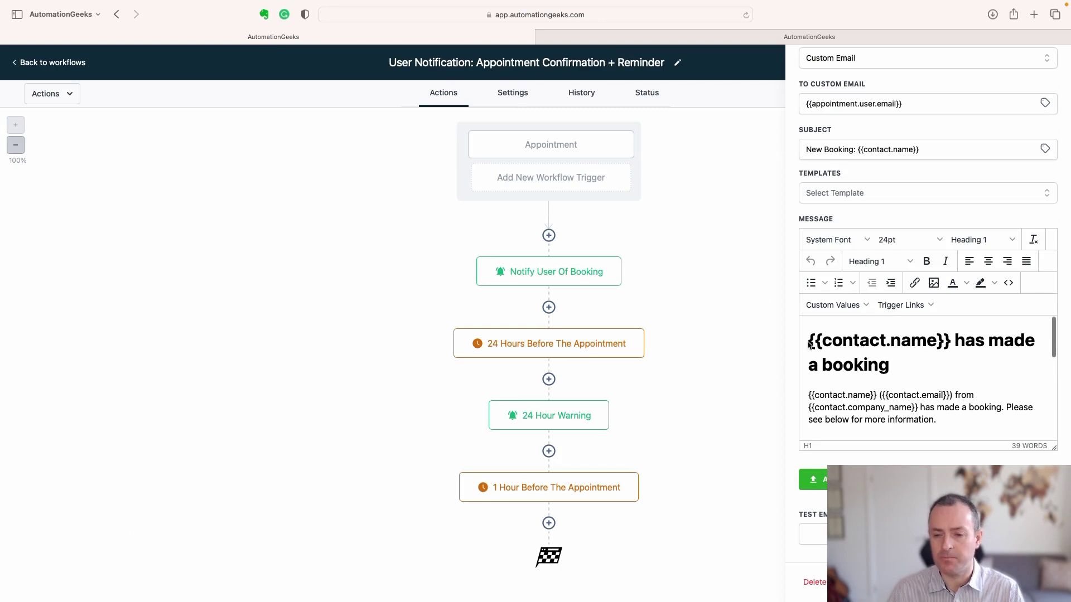
pyautogui.scroll(-1, 811, 357)
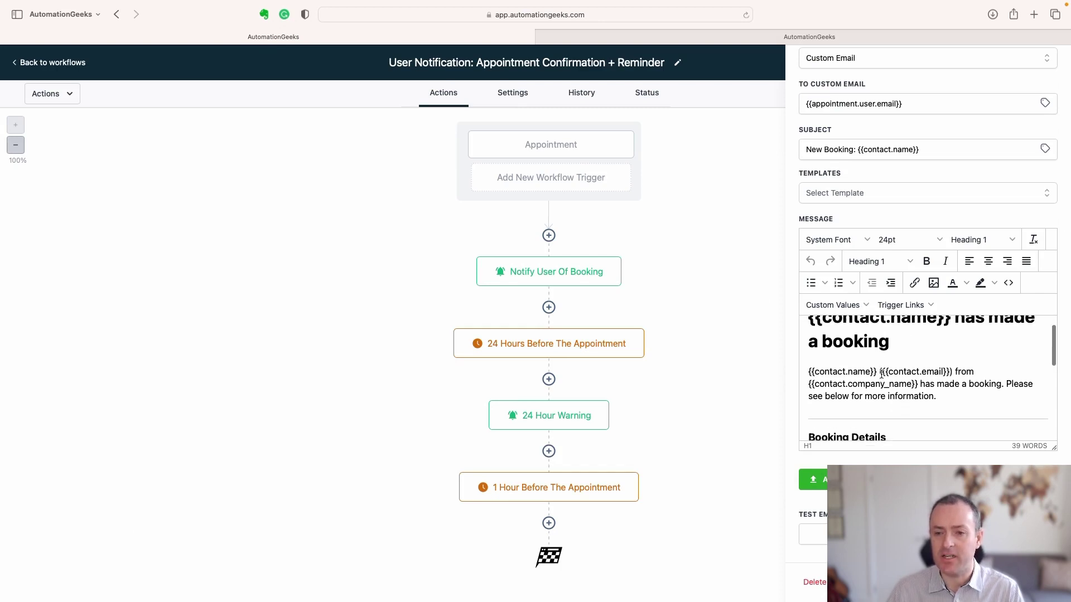
pyautogui.scroll(1, 816, 385)
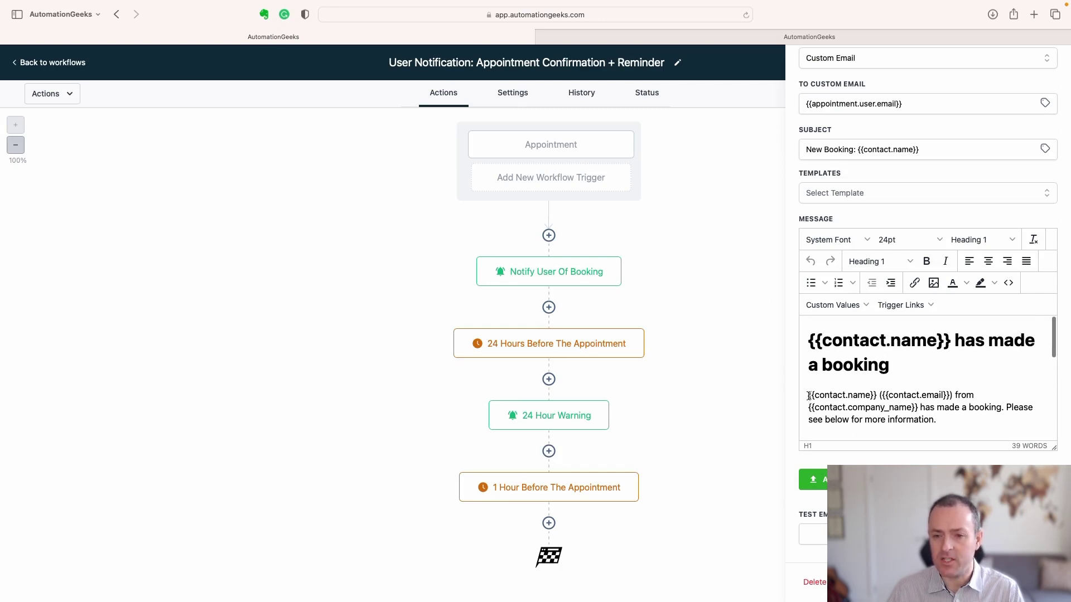
pyautogui.moveTo(808, 396); pyautogui.dragTo(878, 397)
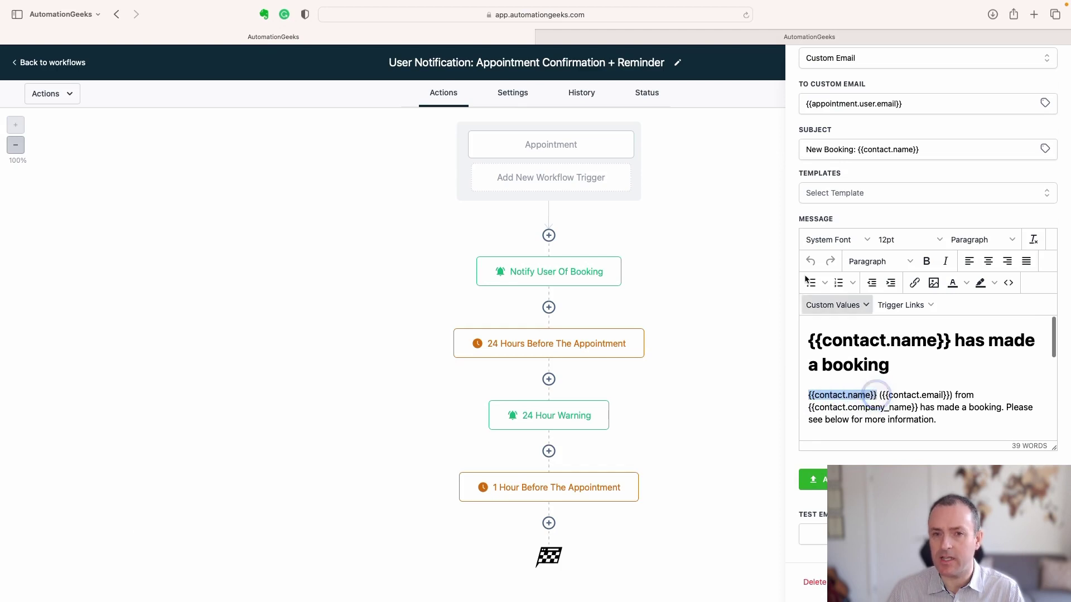
# Step: Copy the contact page URL up to /detail/, then start a link on the selected name
pyautogui.click(660, 37)
pyautogui.click(629, 15)
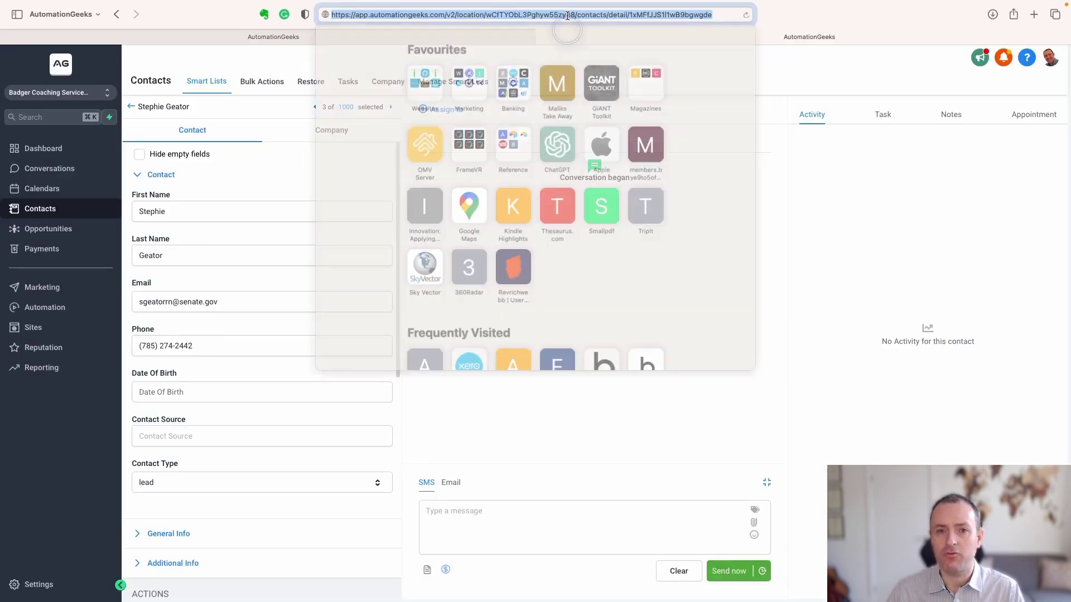
pyautogui.click(628, 14)
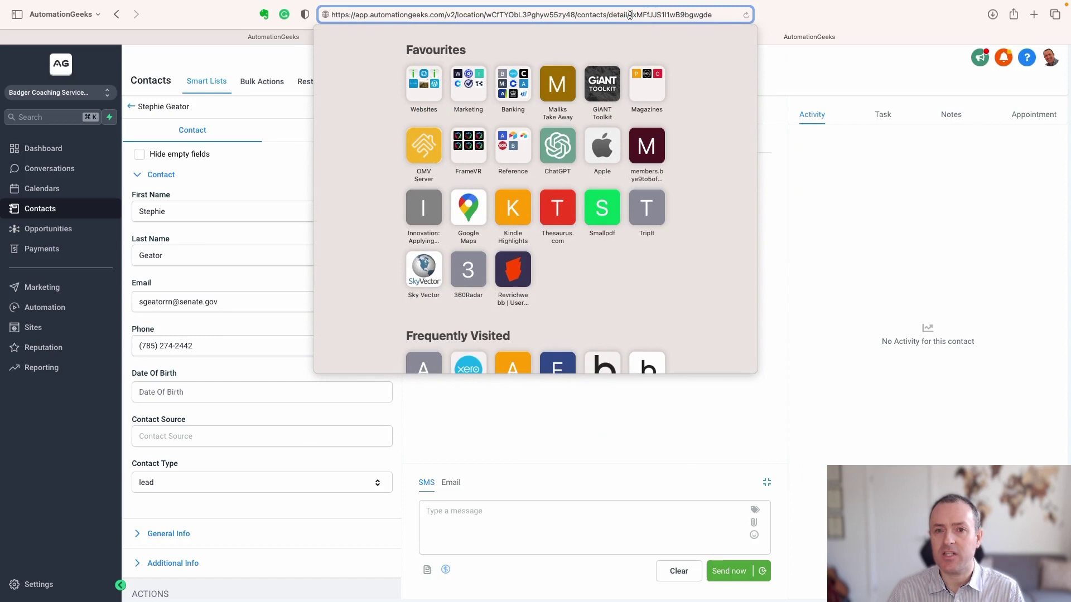
pyautogui.moveTo(629, 15); pyautogui.dragTo(328, 16)
pyautogui.press('super+c')
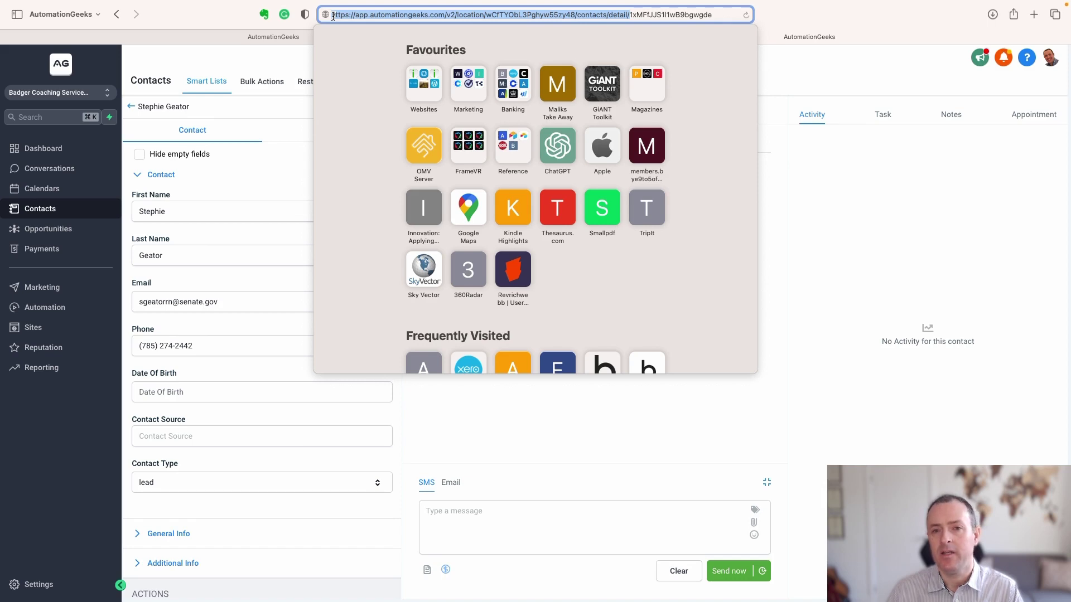
pyautogui.click(273, 37)
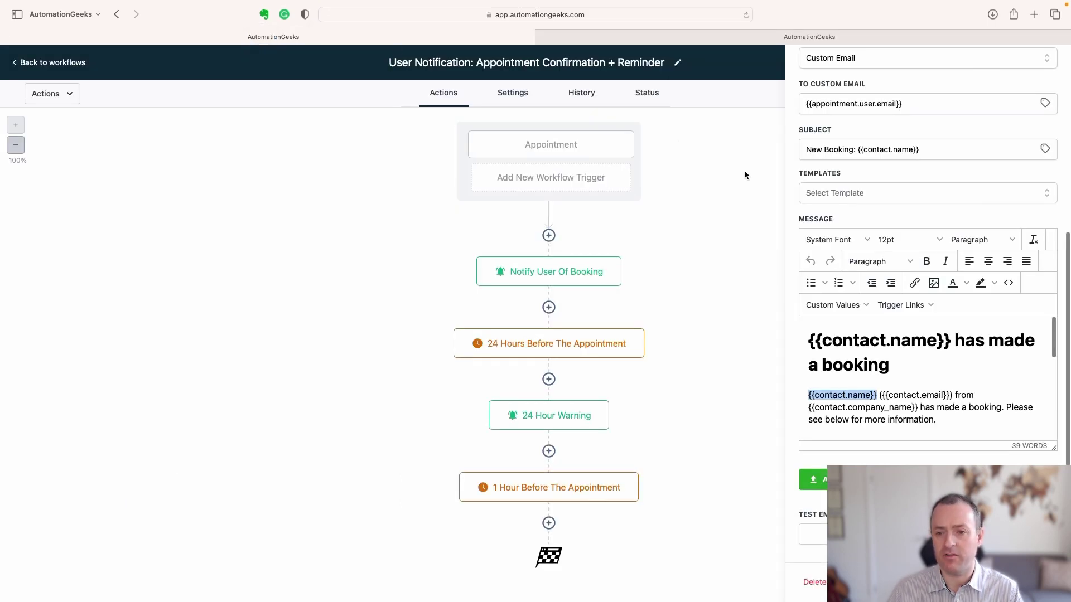
pyautogui.click(915, 284)
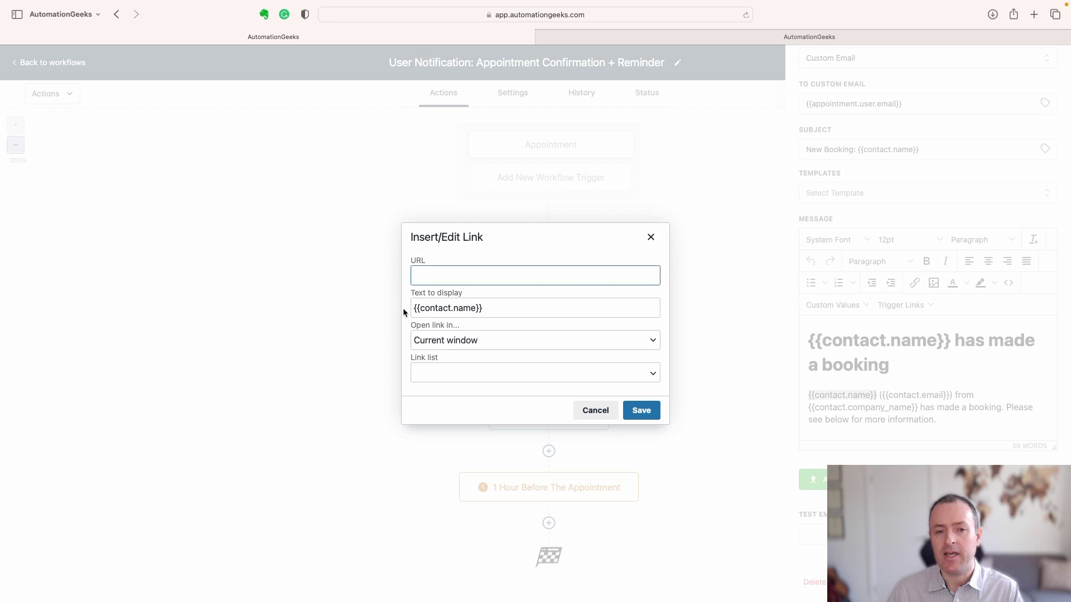
# Step: Set the link URL to the copied contact-detail address followed by {{contact.id}} and save it
pyautogui.click(453, 274)
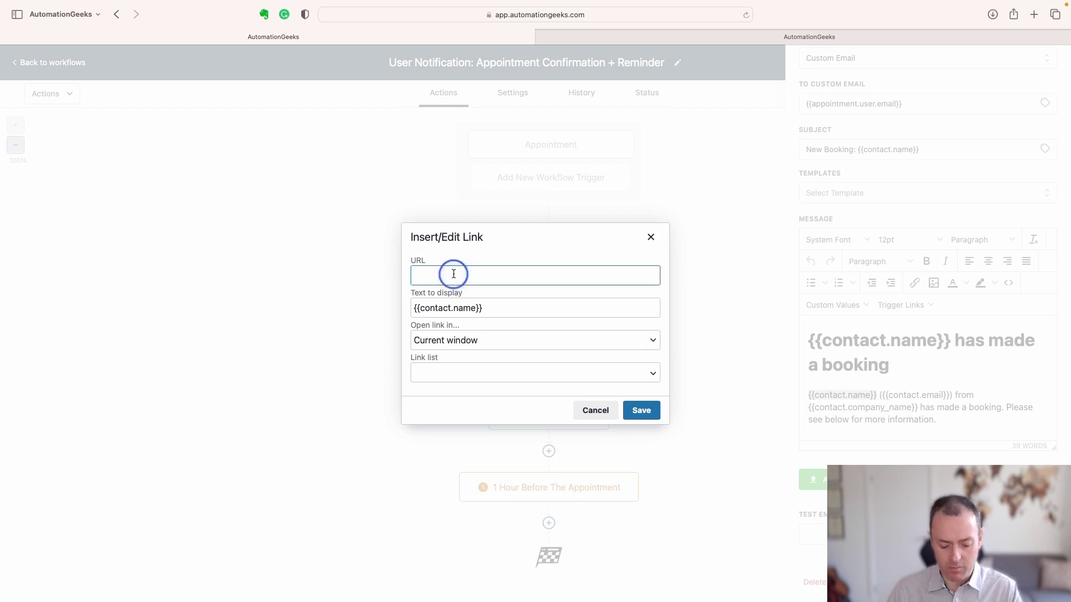
pyautogui.press('super+v')
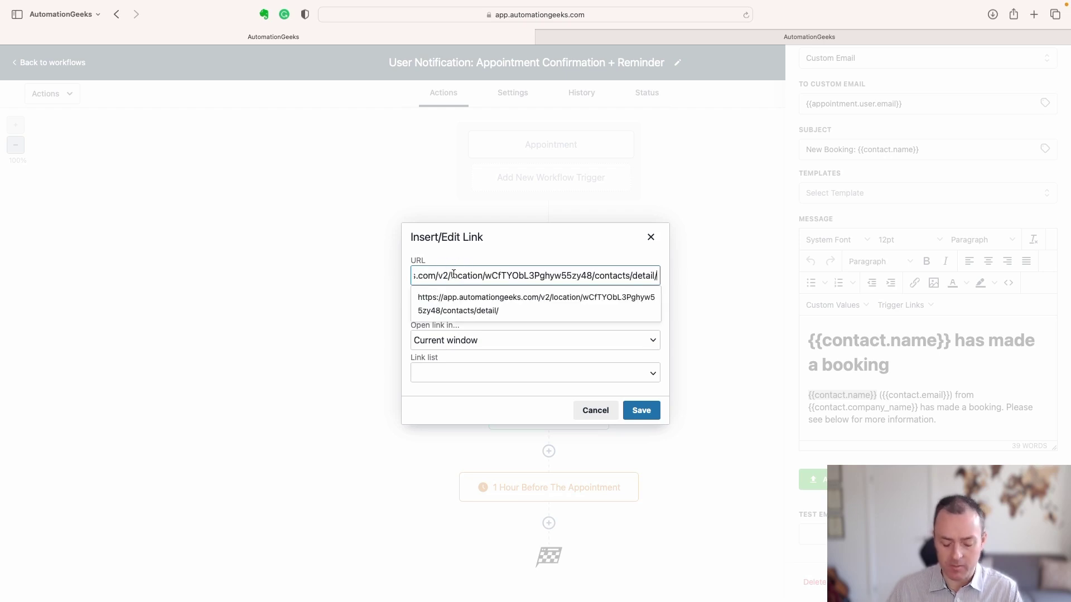
pyautogui.write('{{')
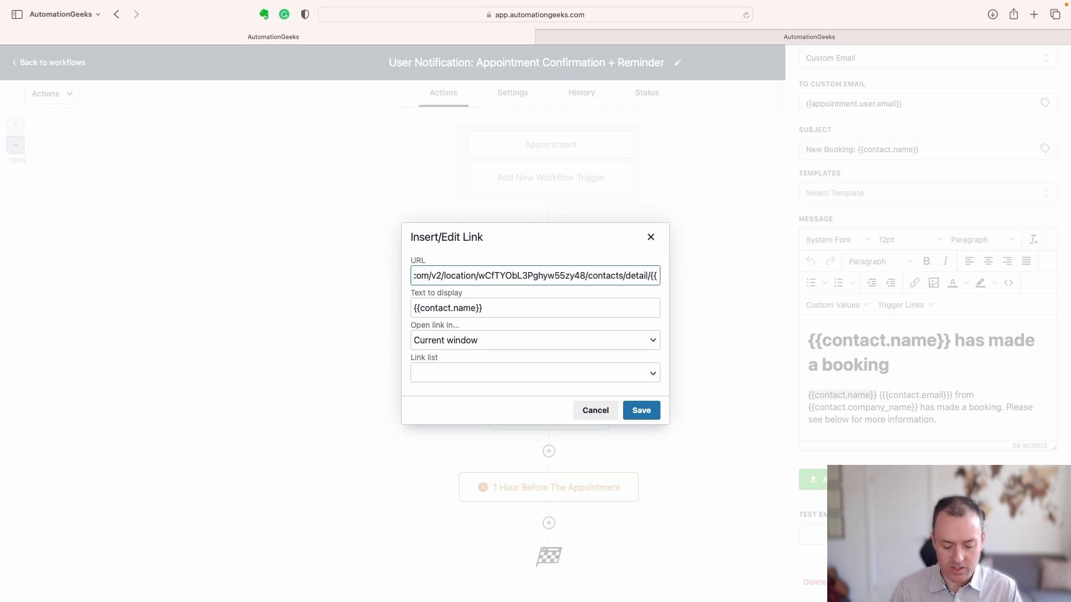
pyautogui.write('contact')
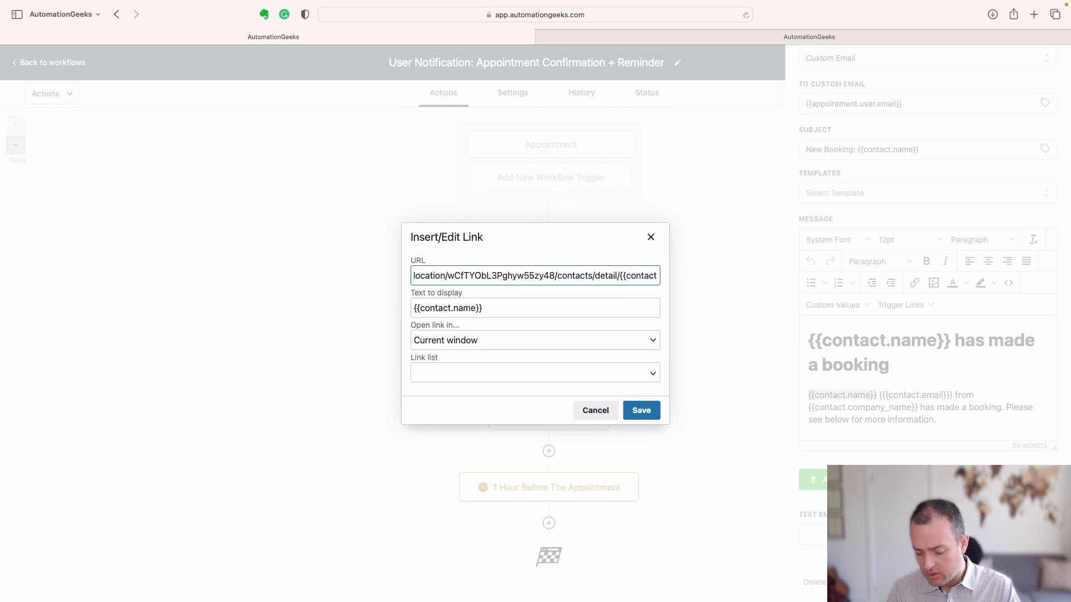
pyautogui.write('.i')
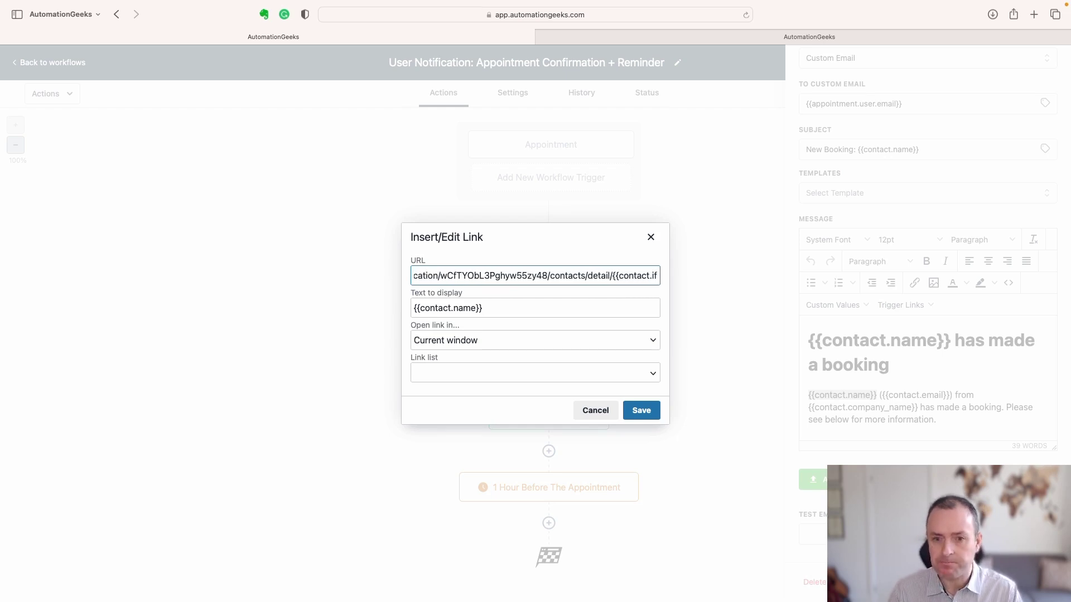
pyautogui.write('d}}')
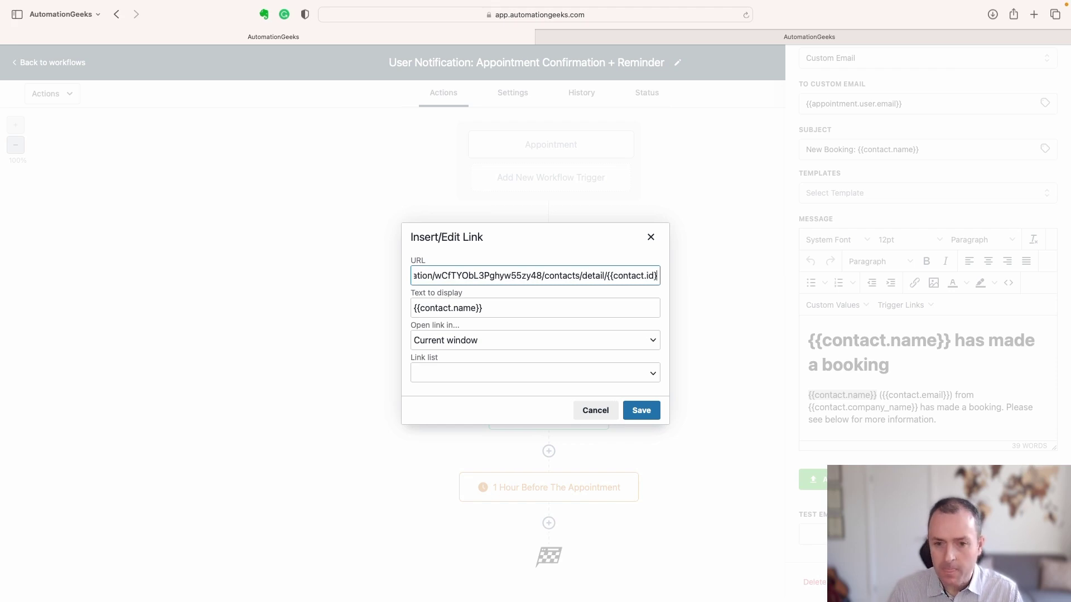
pyautogui.click(646, 410)
# Step: Deselect the text to confirm {{contact.name}} now shows as a hyperlink
pyautogui.click(937, 369)
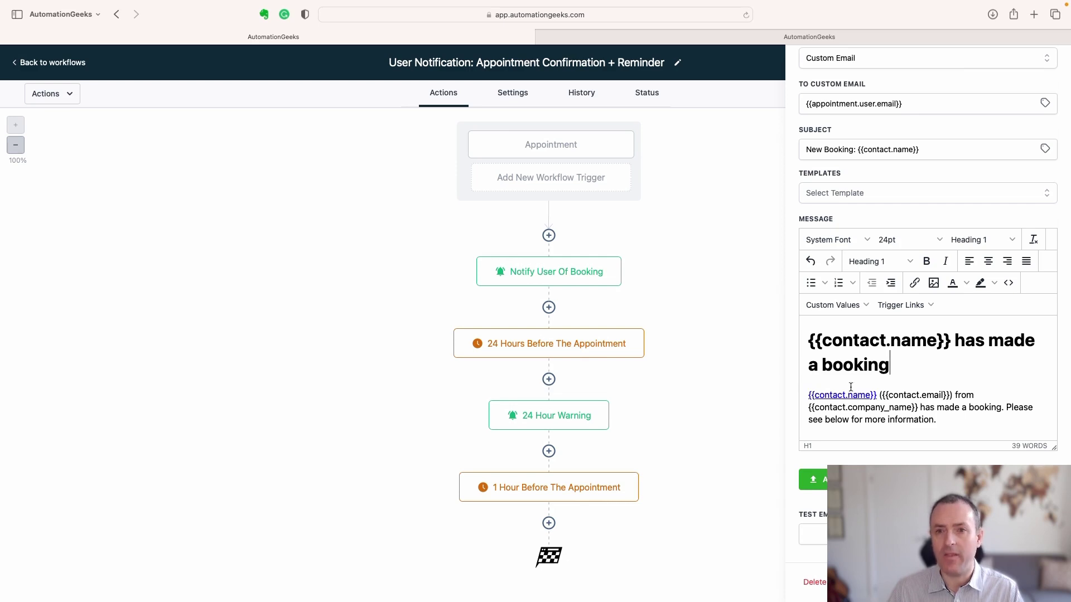
# Step: On the contact record tab, show the Appointment panel, which lists no appointments yet
pyautogui.click(675, 37)
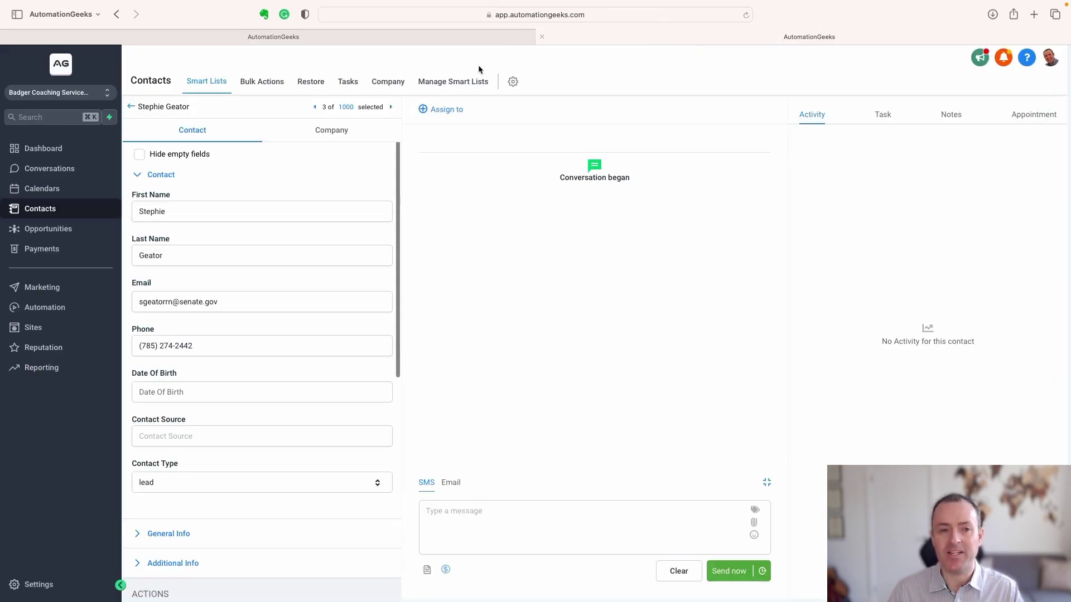
pyautogui.click(633, 15)
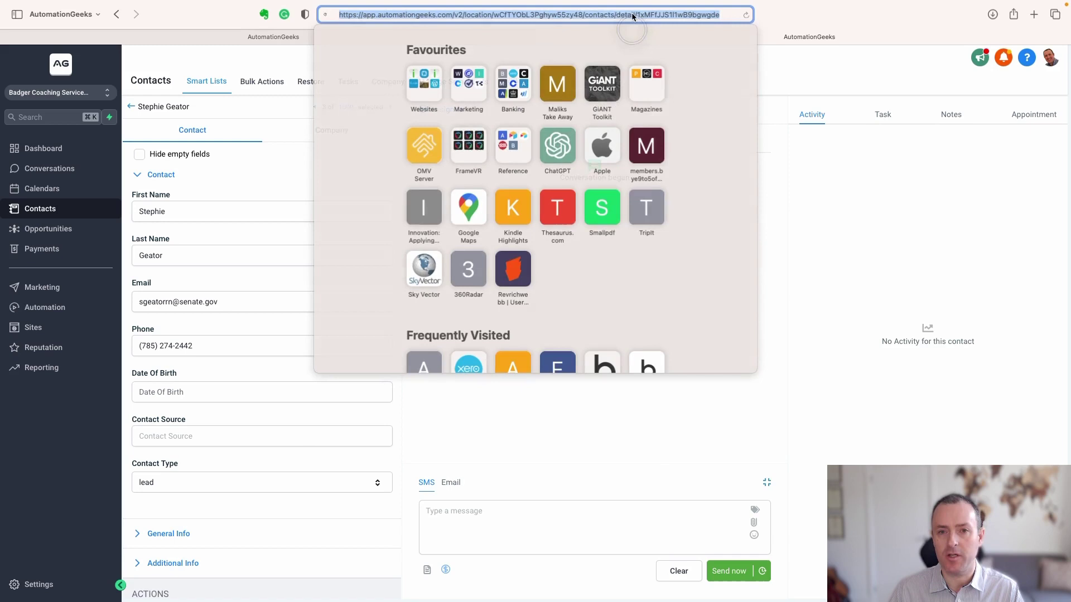
pyautogui.click(788, 18)
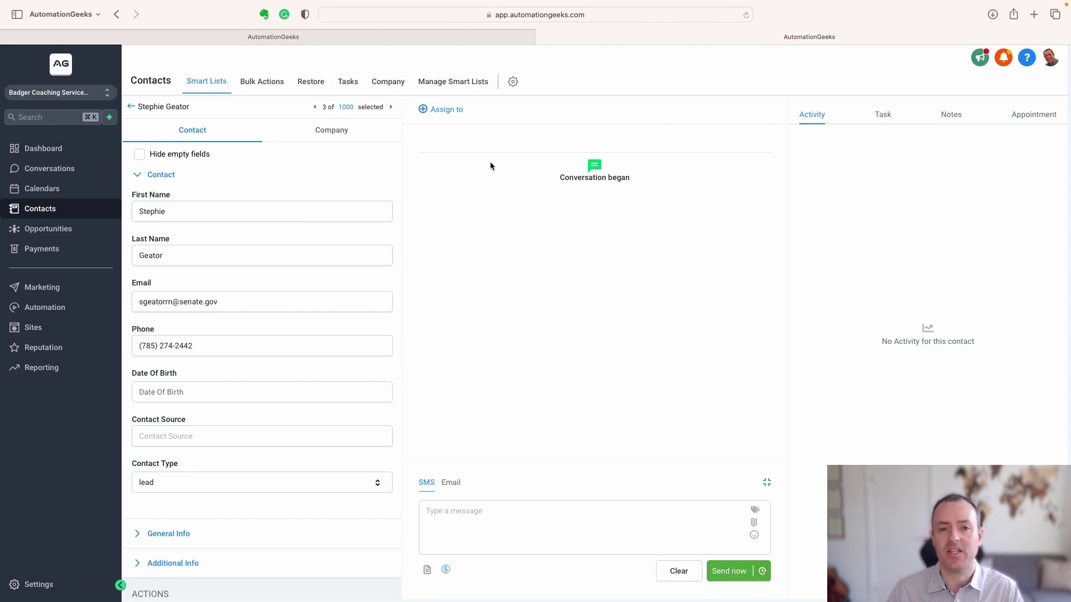
pyautogui.click(1029, 114)
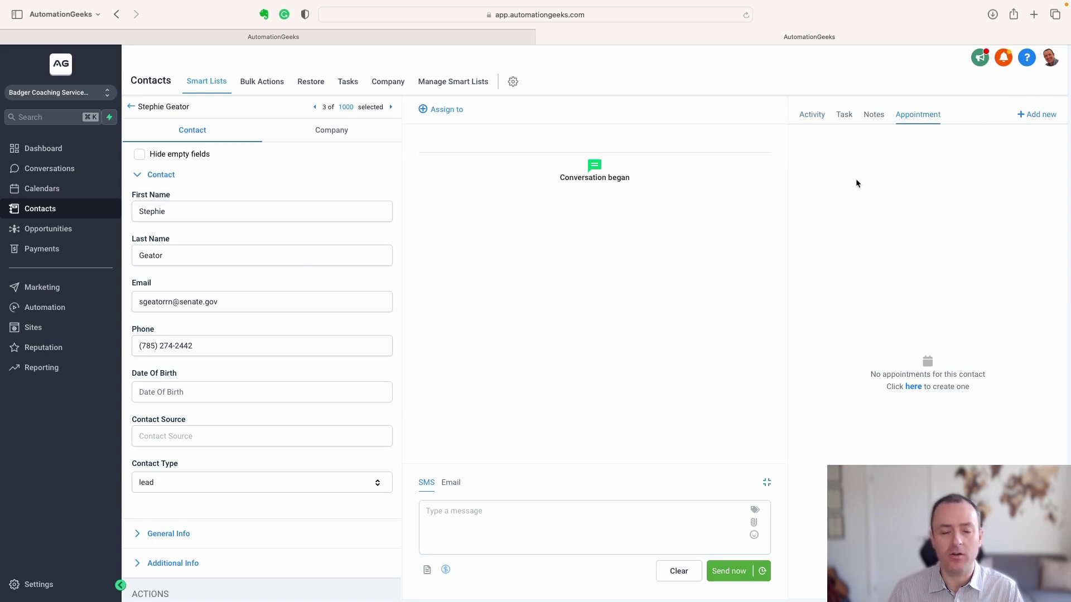